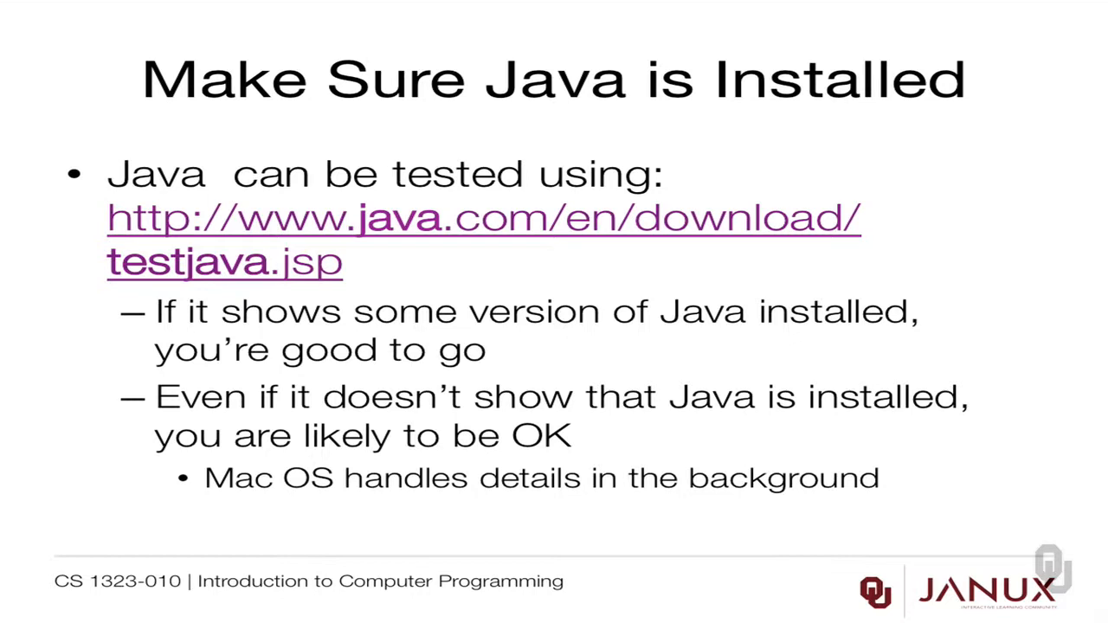
left_click(729, 474)
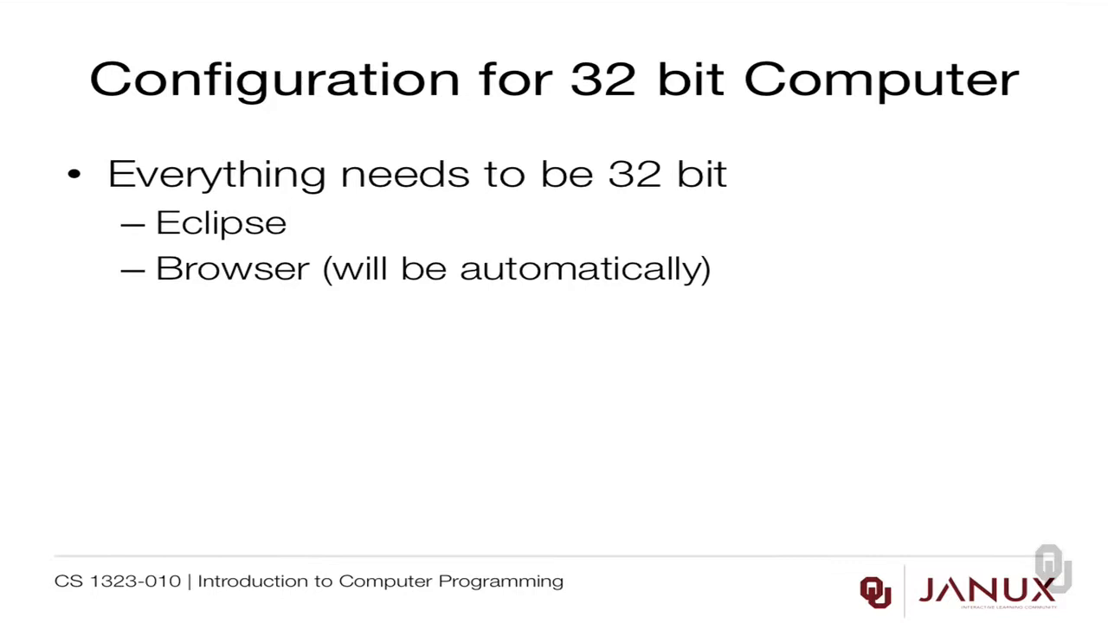
key("Right")
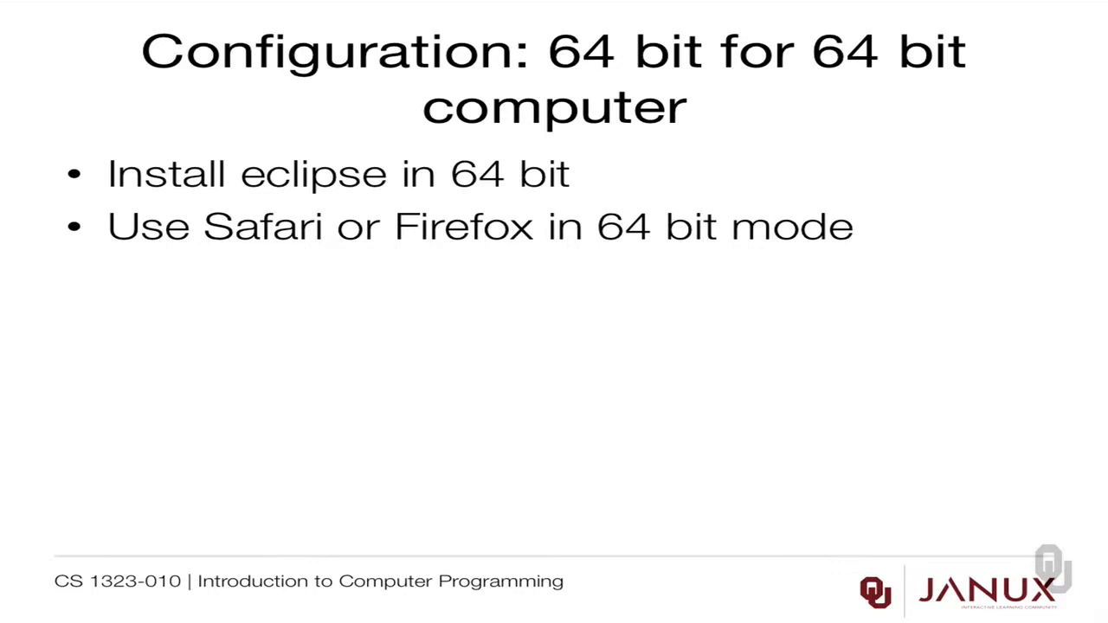
key("Right")
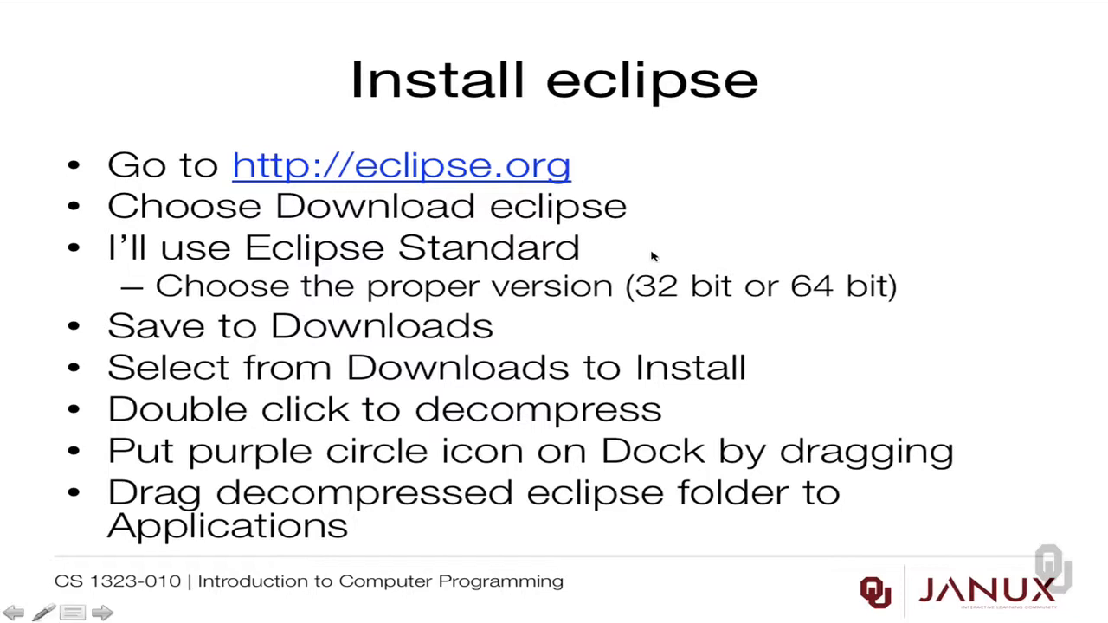
- Open the eclipse.org website from the slide link and go to the Download Eclipse page
left_click(519, 174)
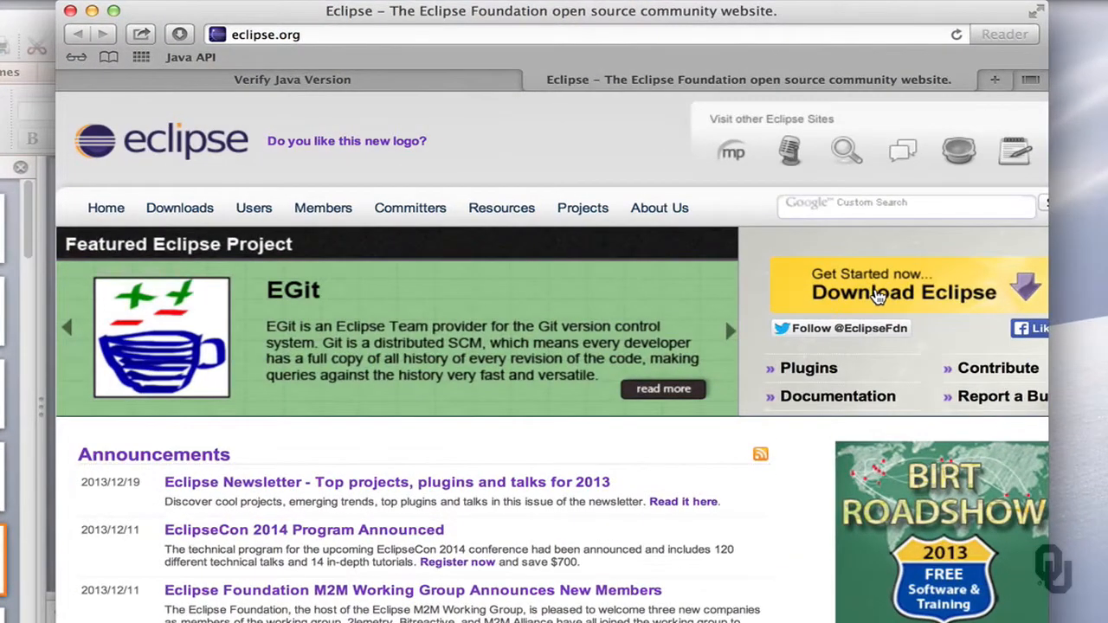
left_click(878, 296)
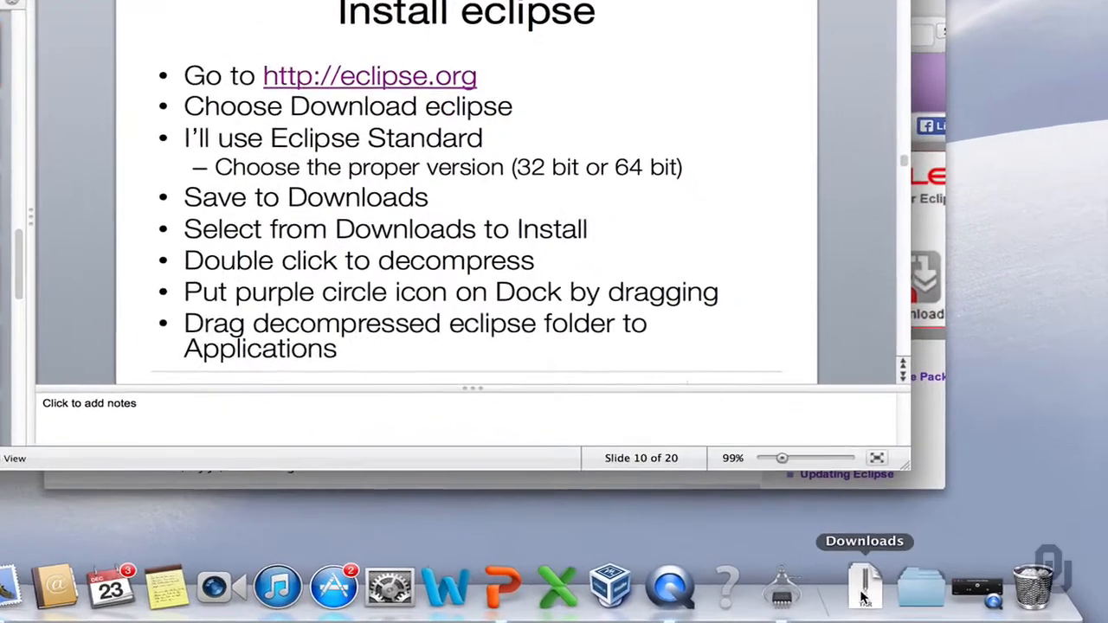
- Open the downloaded eclipse-standard-kepler-SR1-macosx-cocoa-x86_64.tar archive from the Downloads stack to decompress it
left_click(916, 597)
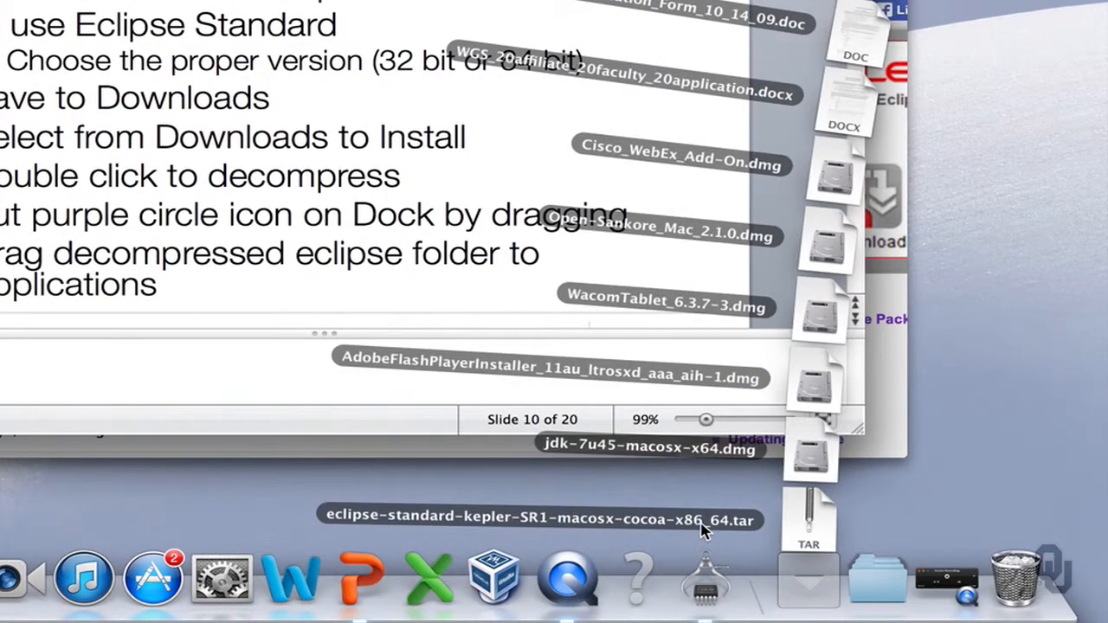
left_click(800, 518)
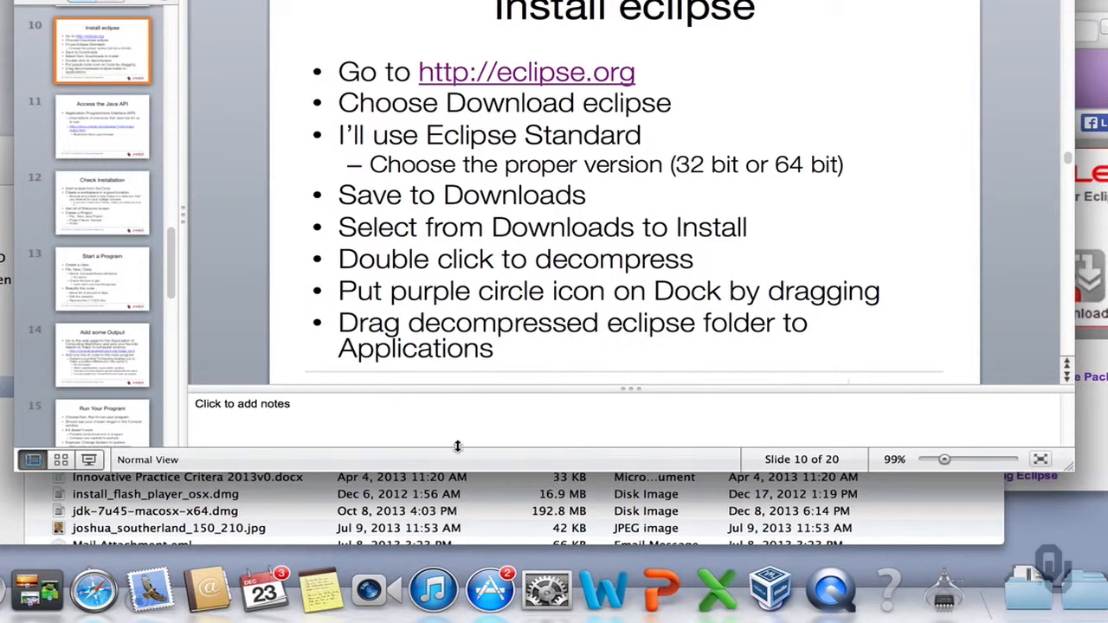
- In the Downloads folder, expand the decompressed eclipse folder and add the Eclipse application to the Dock
left_click(3, 180)
left_click(118, 340)
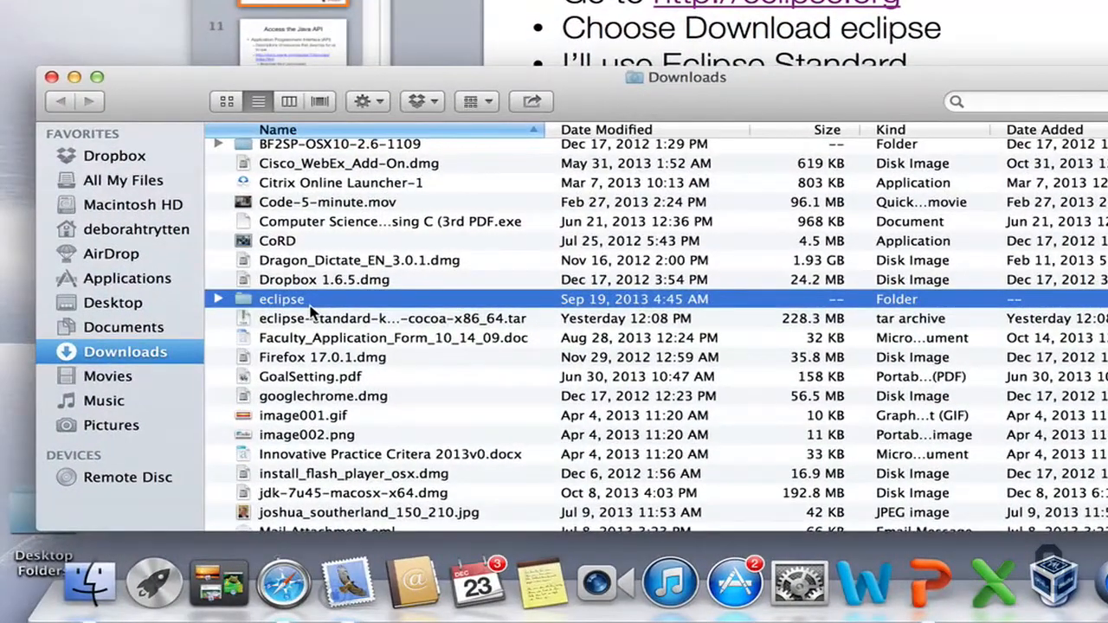
left_click(218, 299)
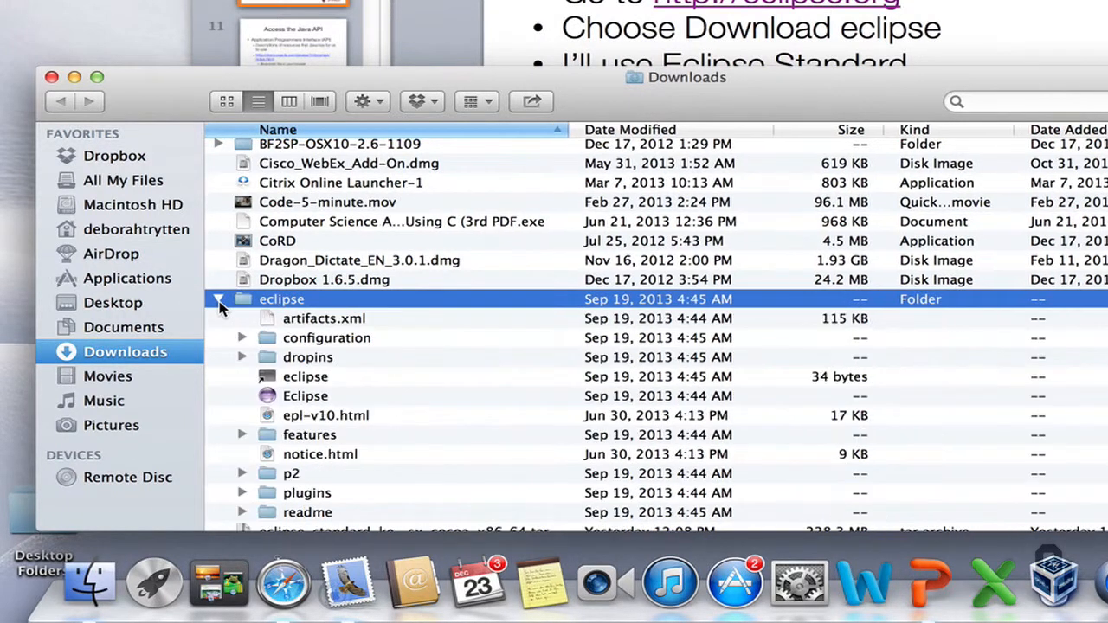
left_click(308, 400)
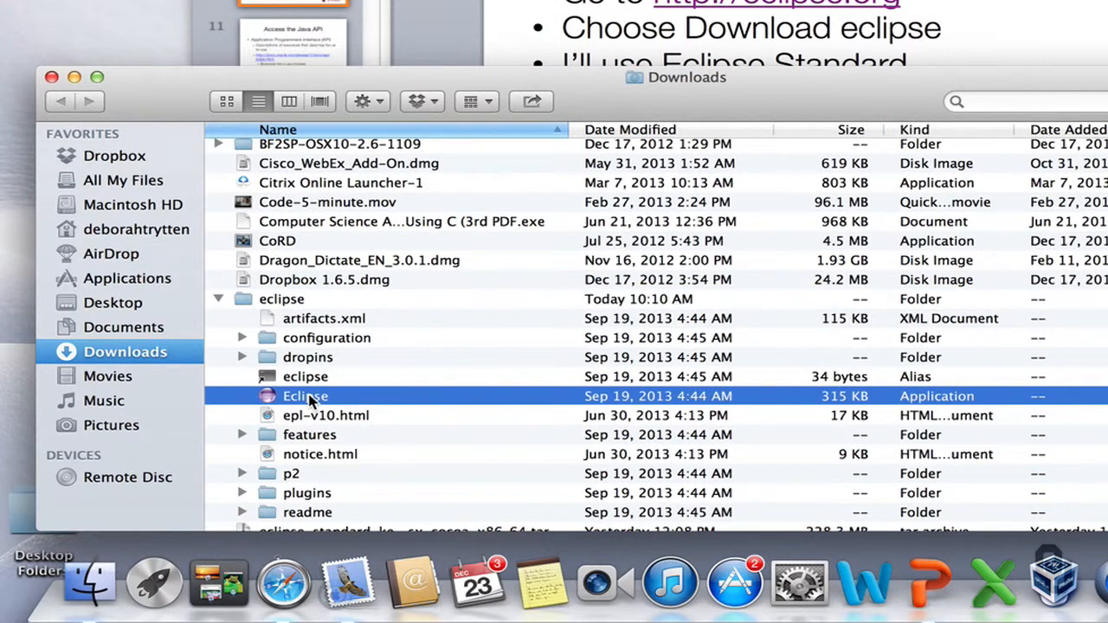
left_click_drag(309, 401, 317, 588)
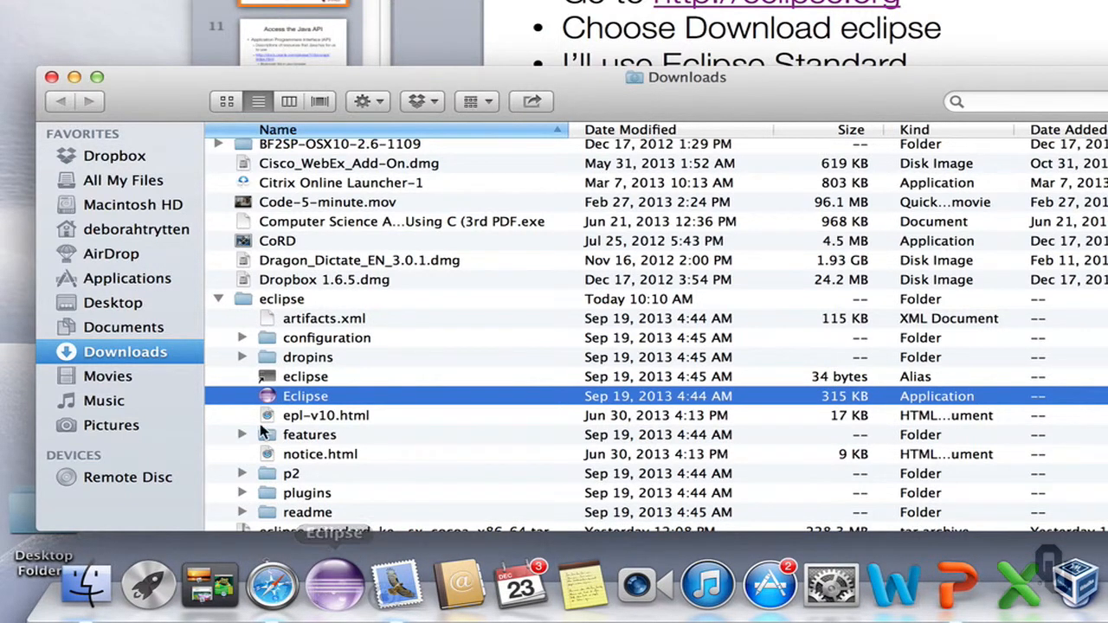
- Move the eclipse folder into Applications, replacing the older copy already there
left_click(219, 300)
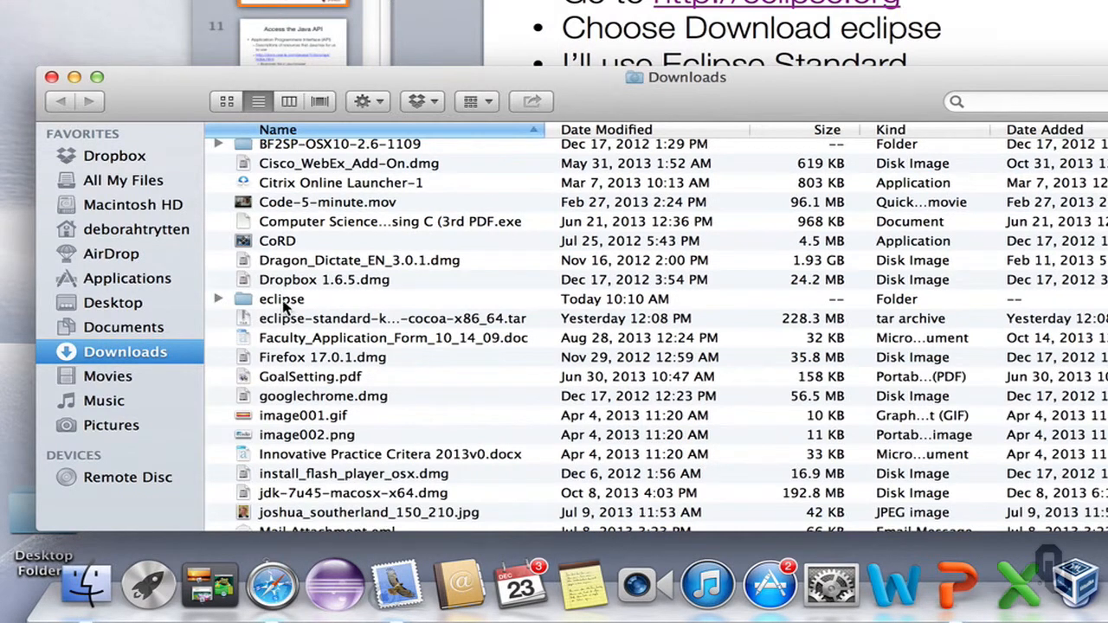
left_click_drag(284, 308, 152, 286)
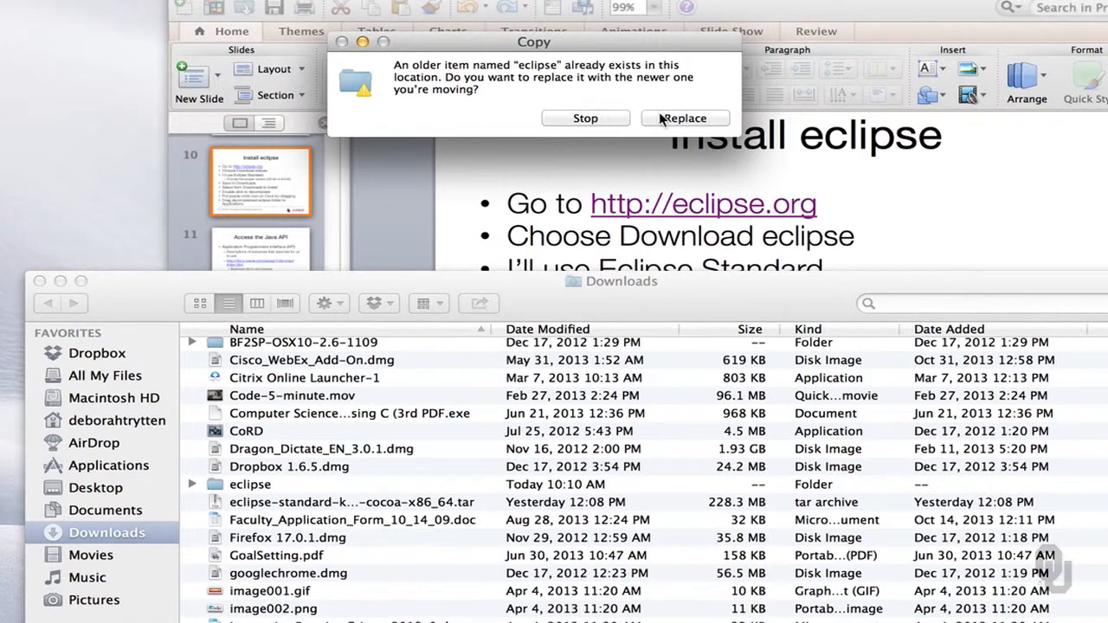
left_click(663, 119)
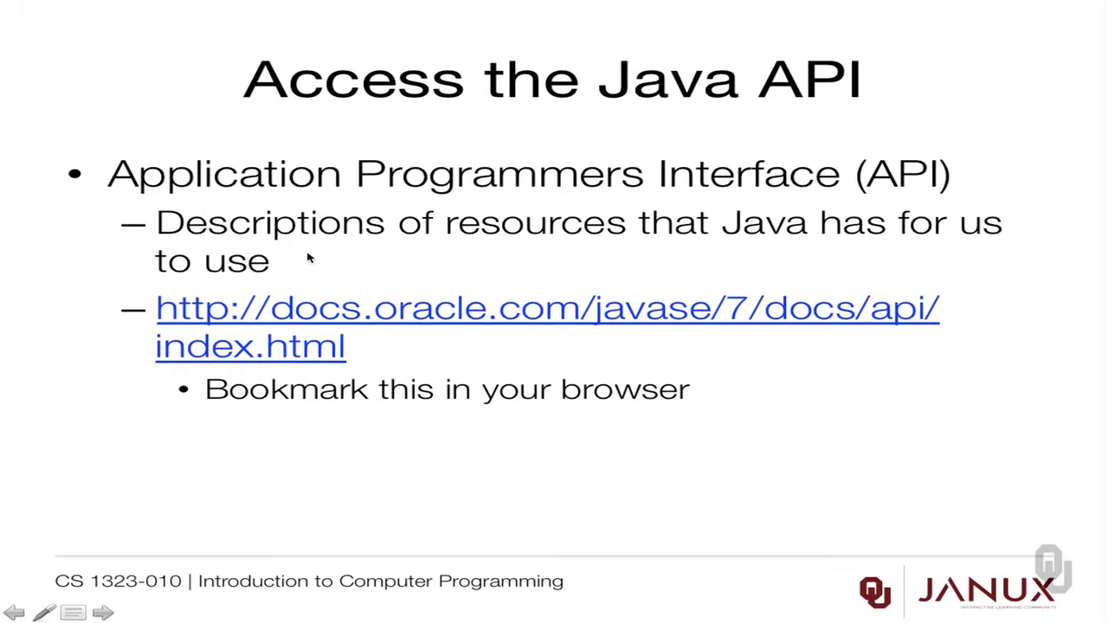
- Launch Eclipse from the Dock and confirm opening the application downloaded from the Internet
left_click(314, 312)
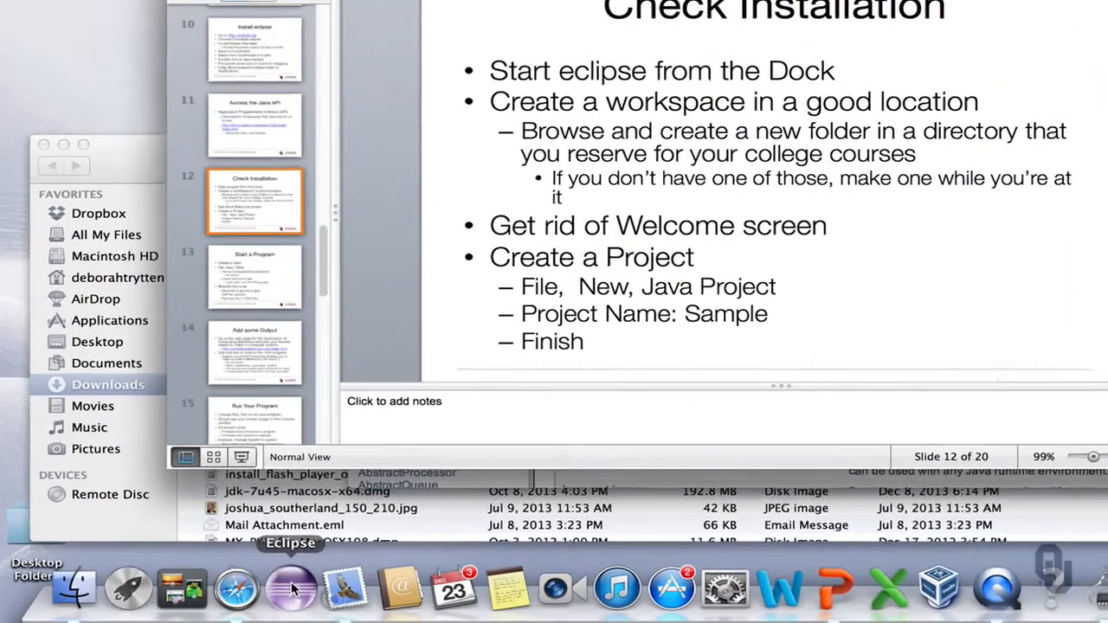
left_click(293, 589)
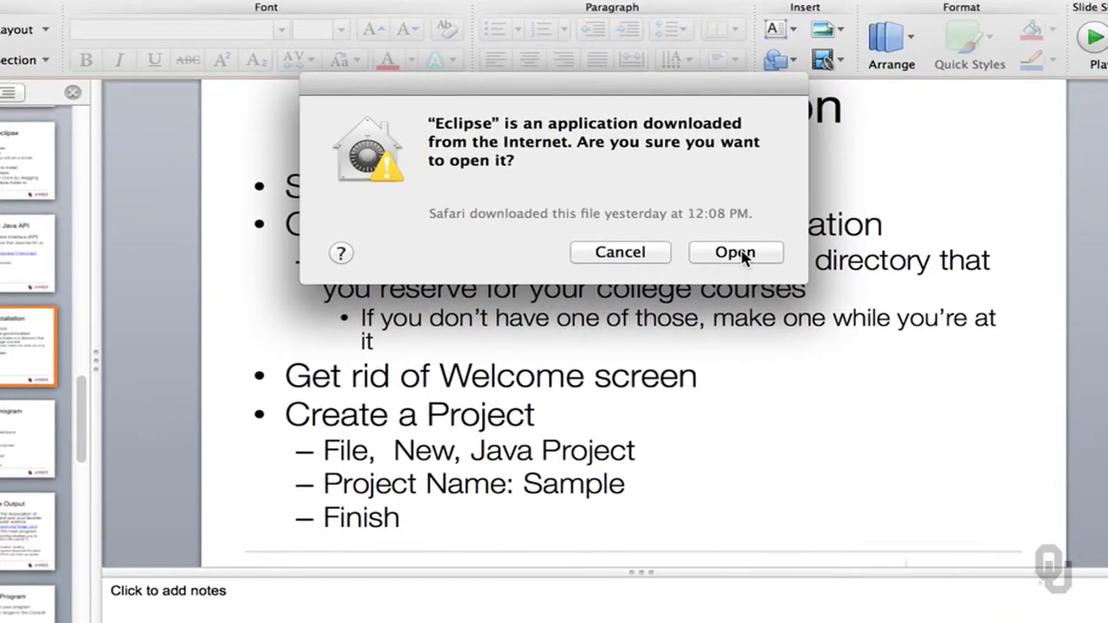
left_click(736, 253)
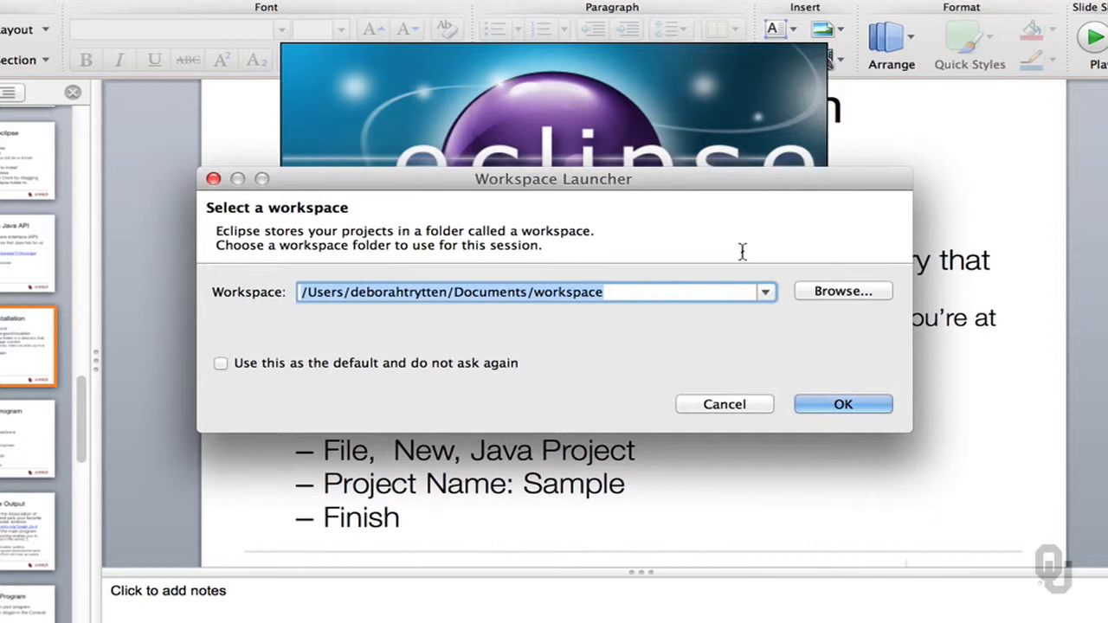
- Choose the CS 1323 folder on the Desktop as the Eclipse workspace and start the session
left_click(864, 295)
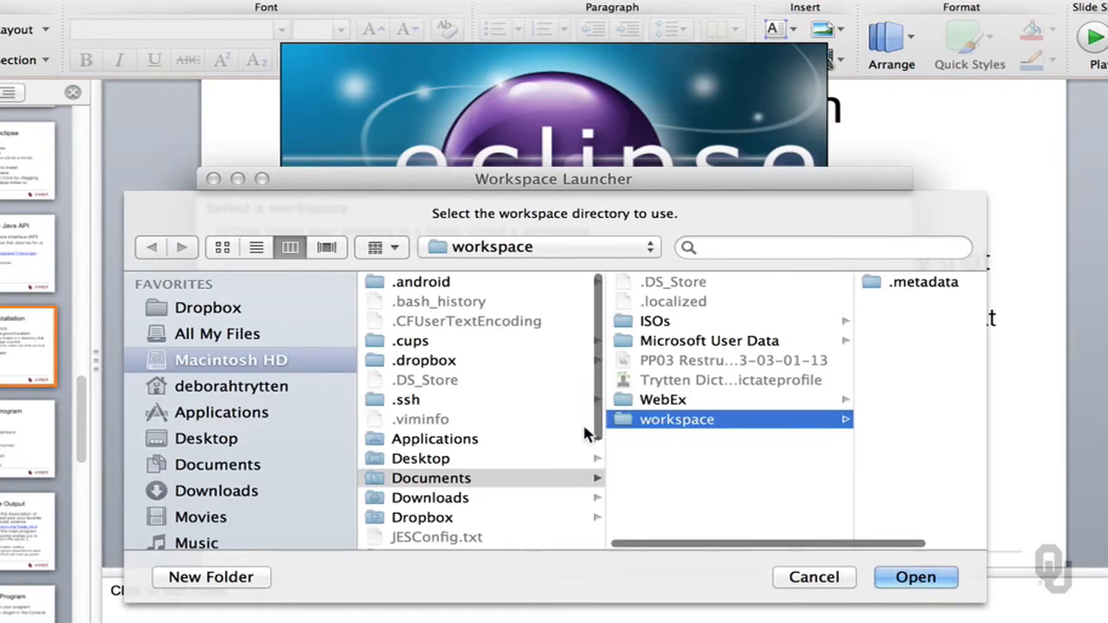
left_click(424, 464)
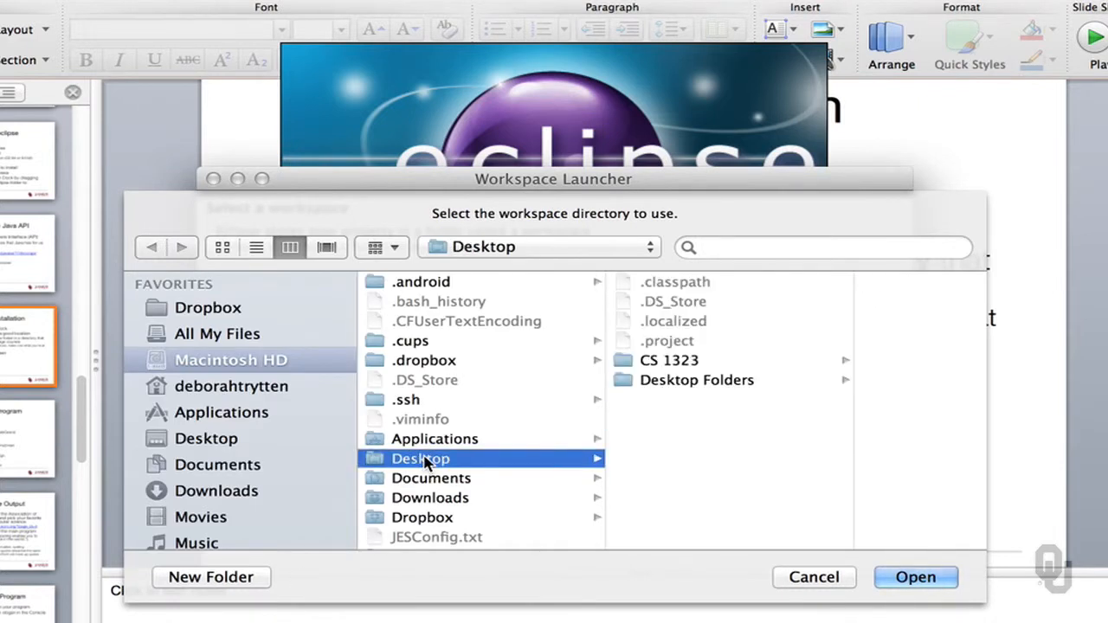
left_click(698, 362)
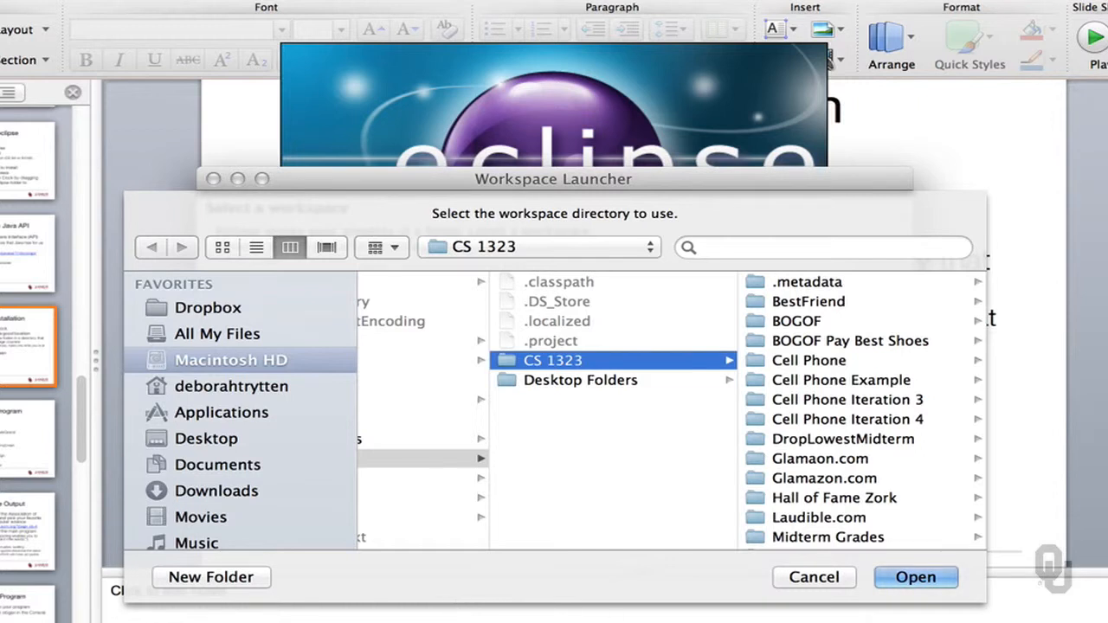
left_click(916, 578)
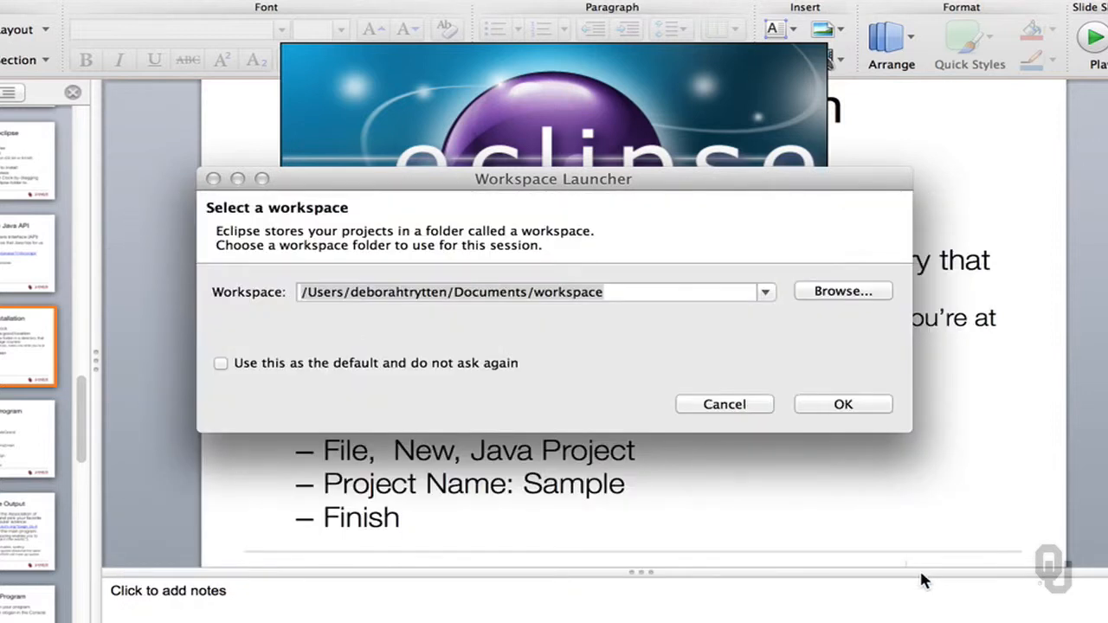
left_click(847, 404)
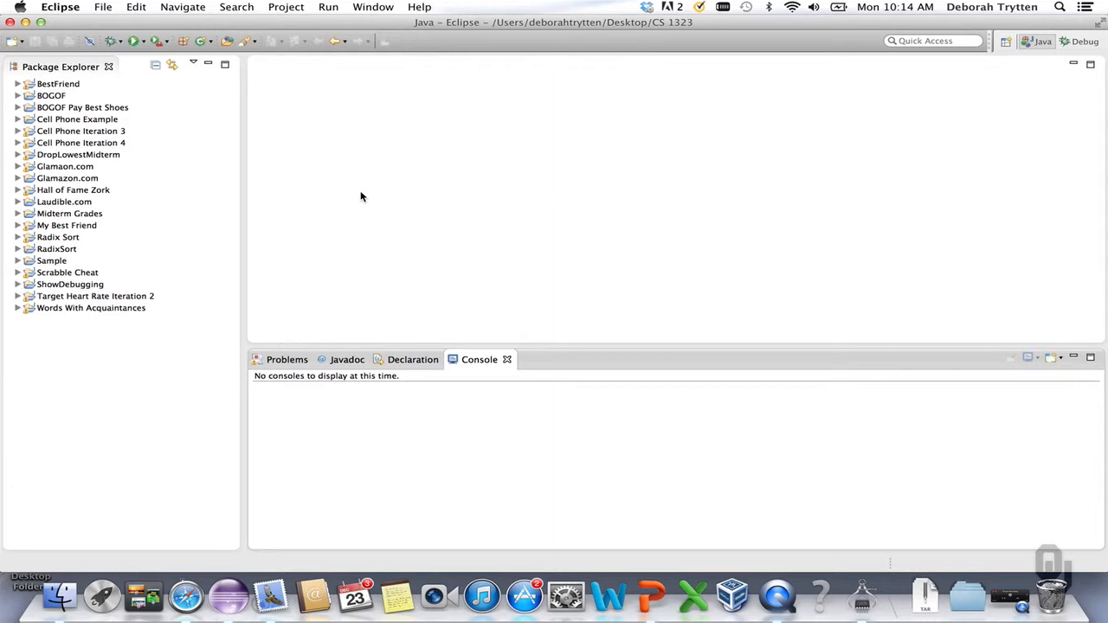
- Create a new Java project named CS 1323 Sample with default settings
left_click(104, 7)
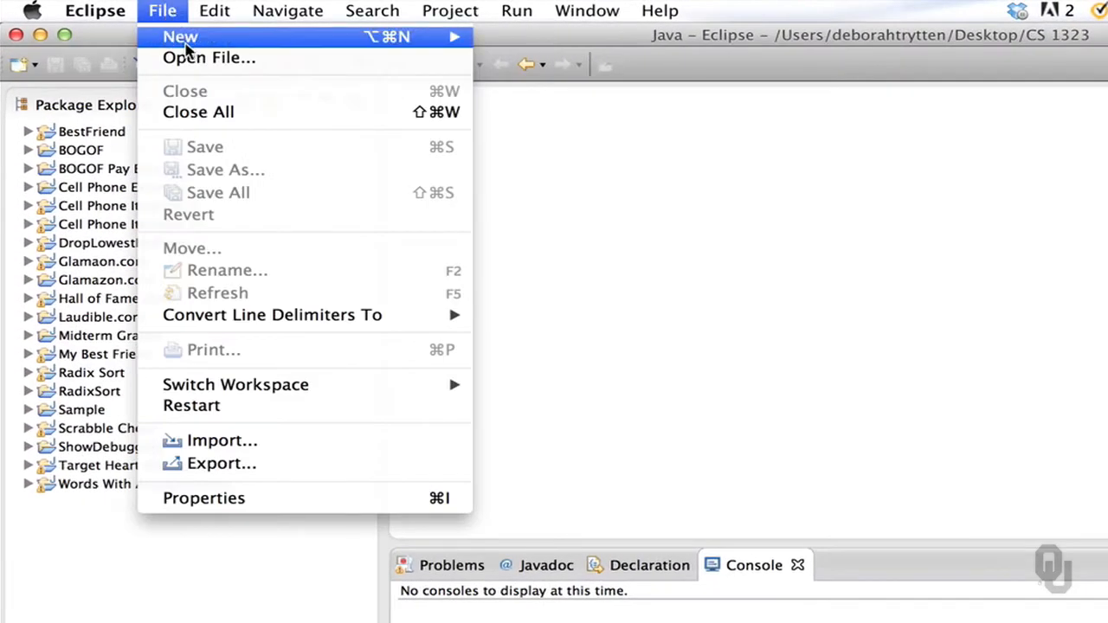
mouse_move(201, 41)
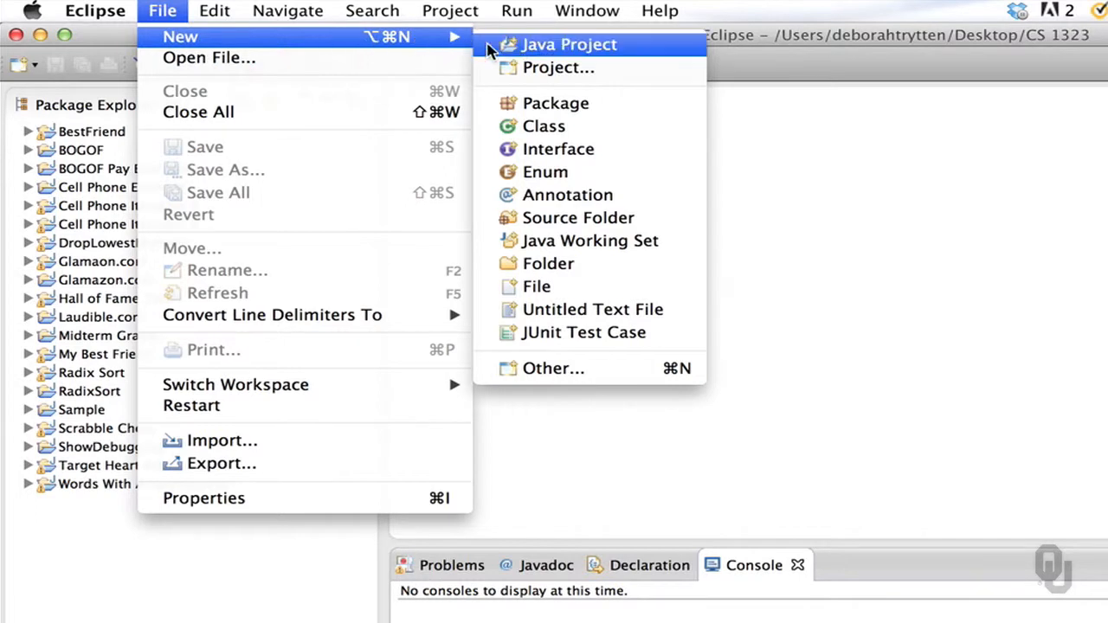
left_click(554, 45)
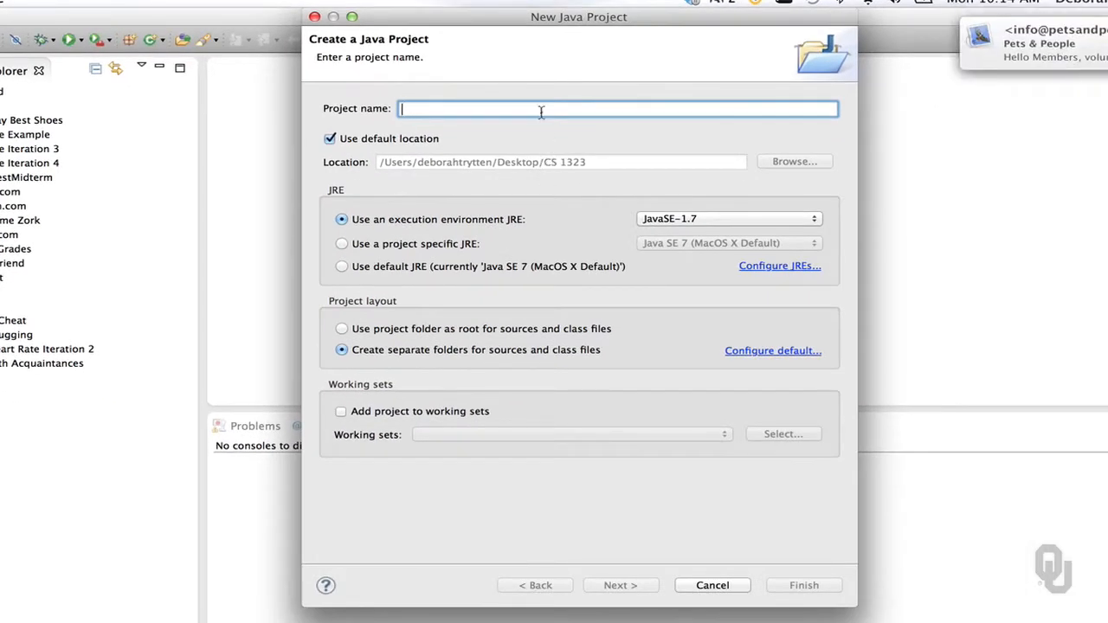
type("CS 1323 ")
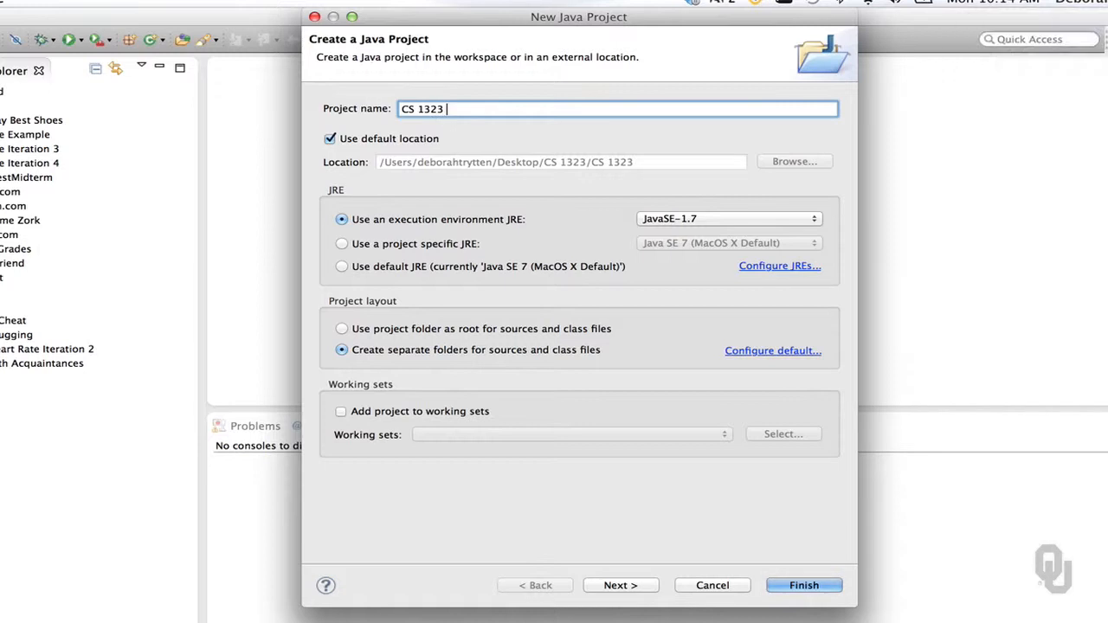
type("Sample")
left_click(804, 586)
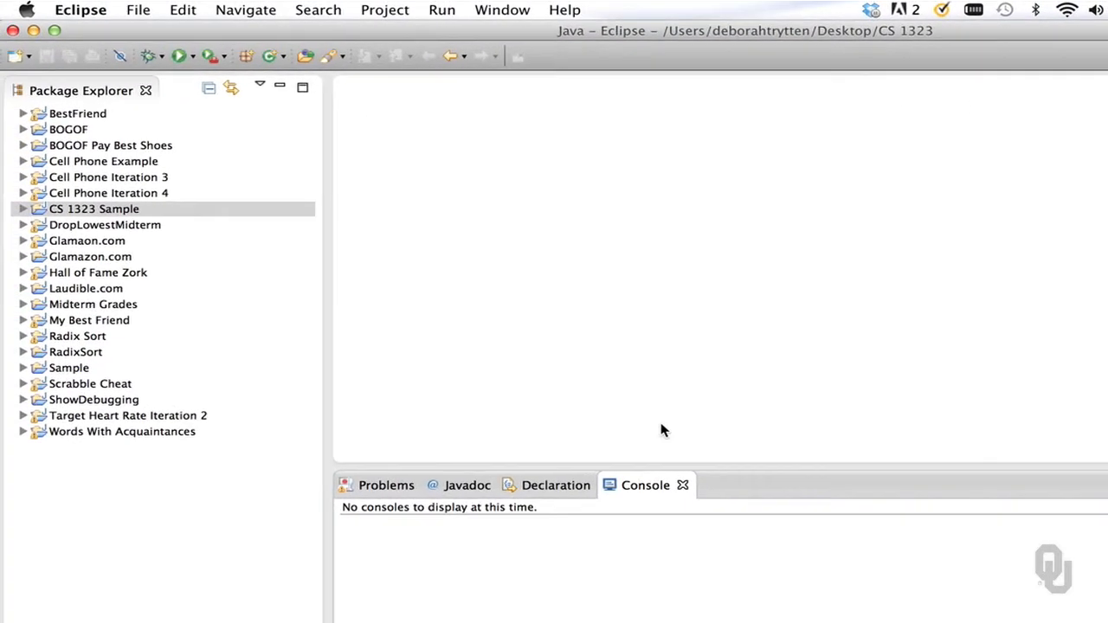
- In the project's src folder, create a new class named ComputerScienceIsGrand with a public static void main method stub
left_click(22, 211)
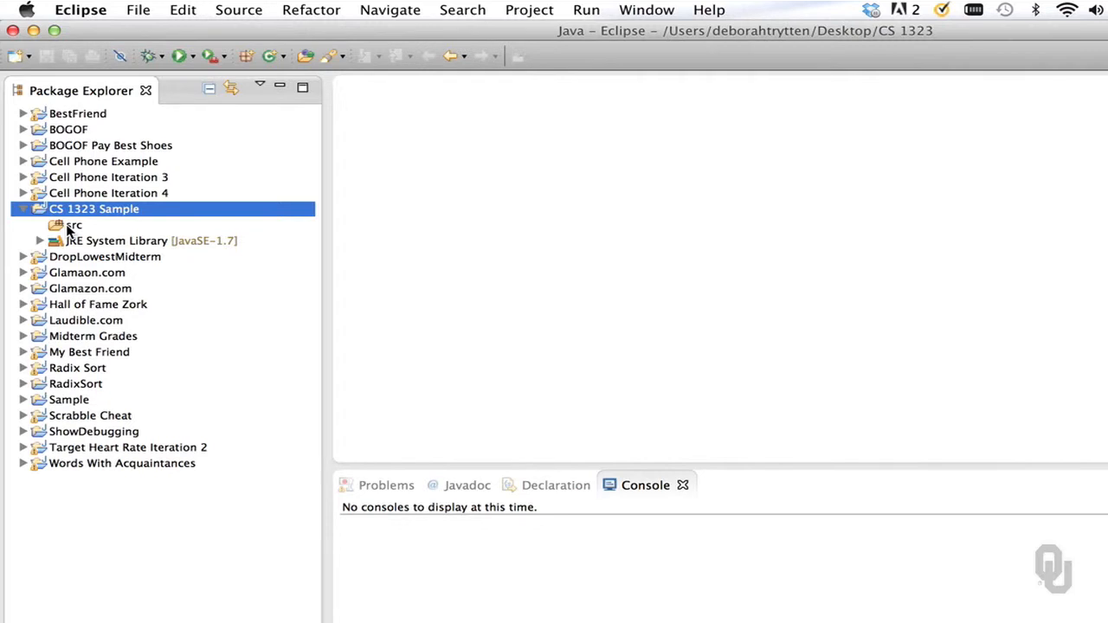
left_click(69, 228)
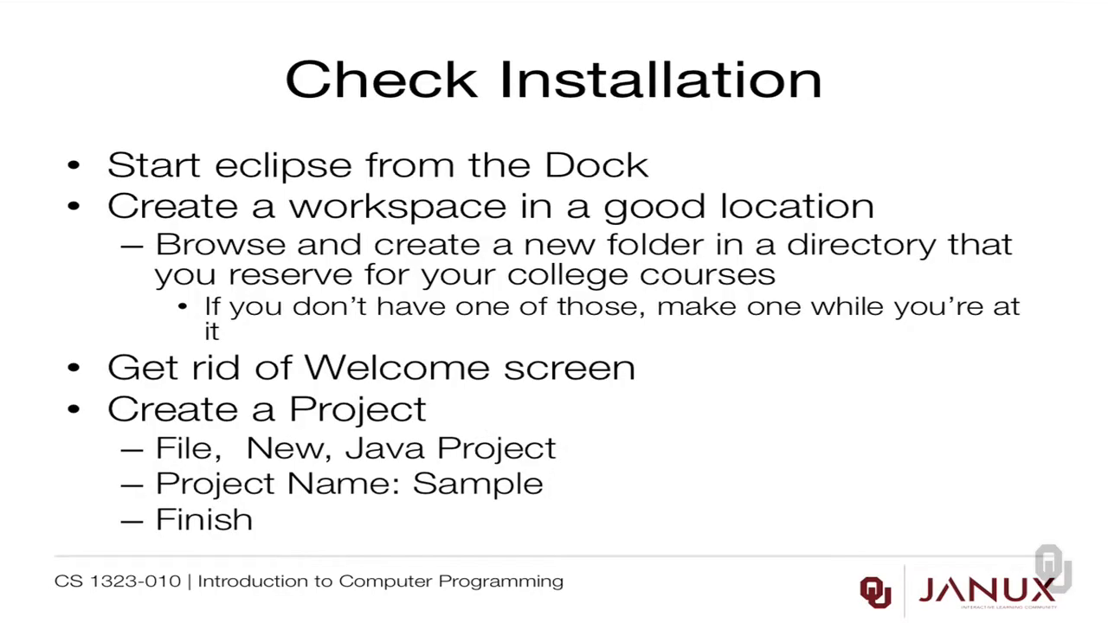
key("Right")
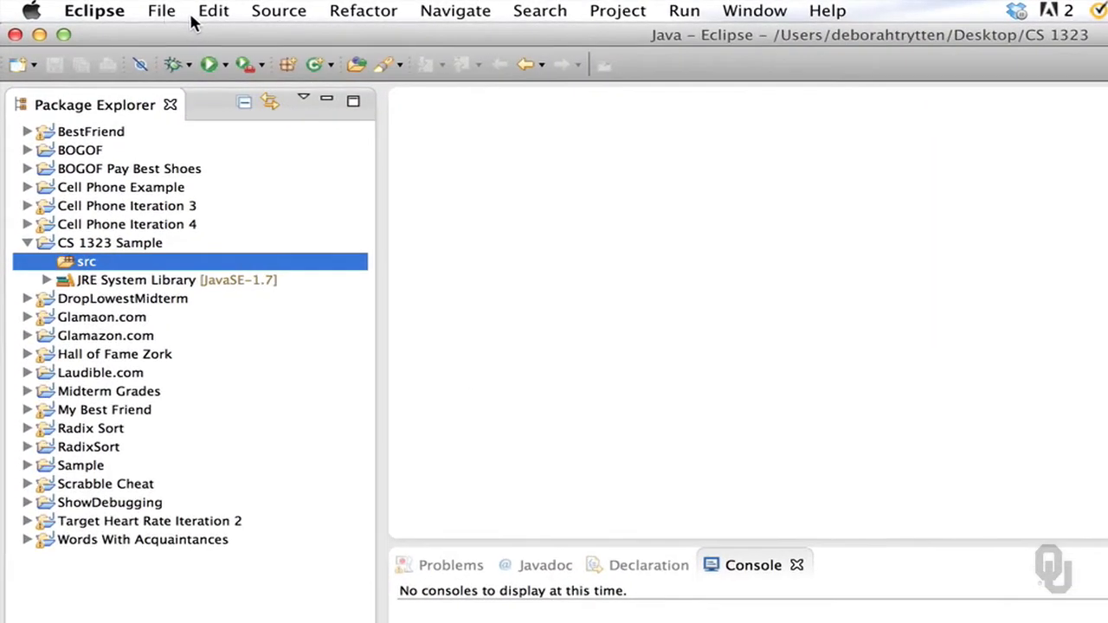
left_click(161, 11)
mouse_move(182, 39)
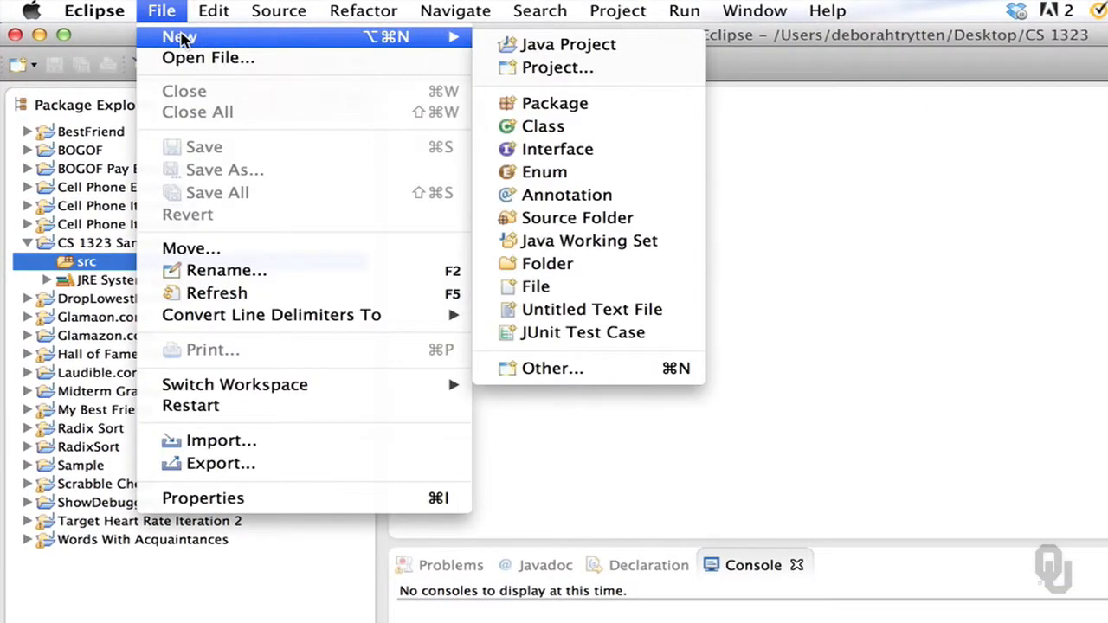
left_click(544, 128)
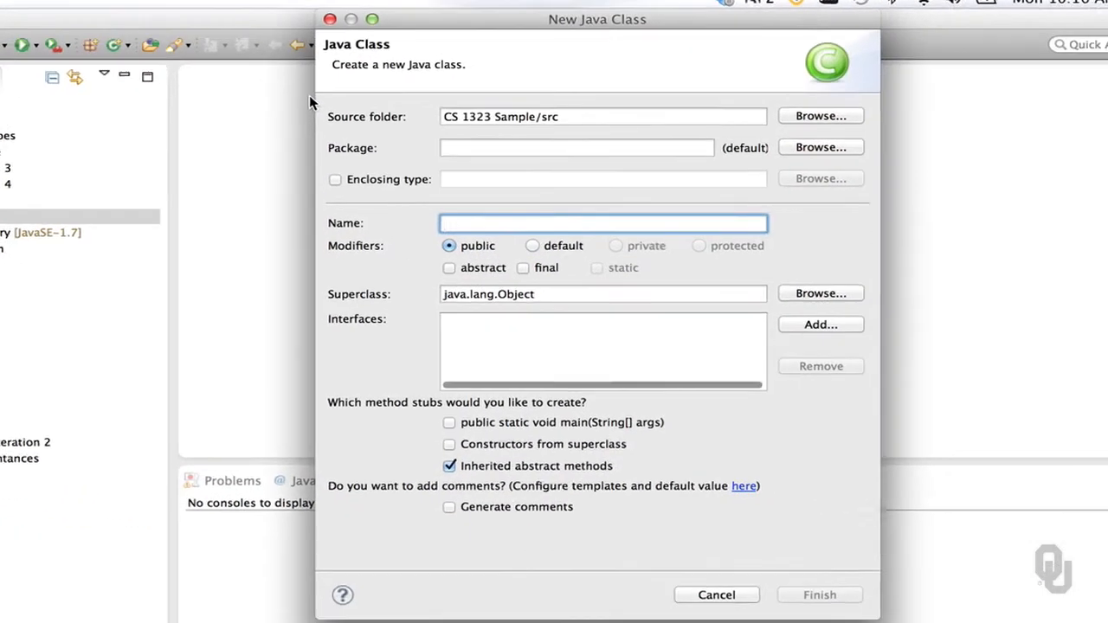
type("Com")
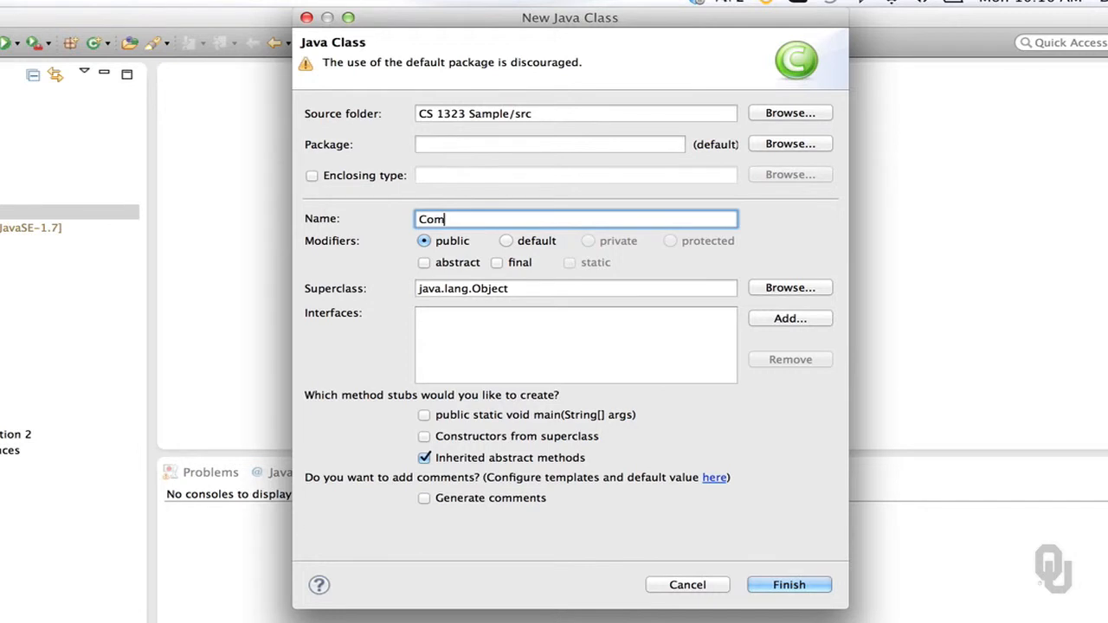
type("puterScienceIsGrand")
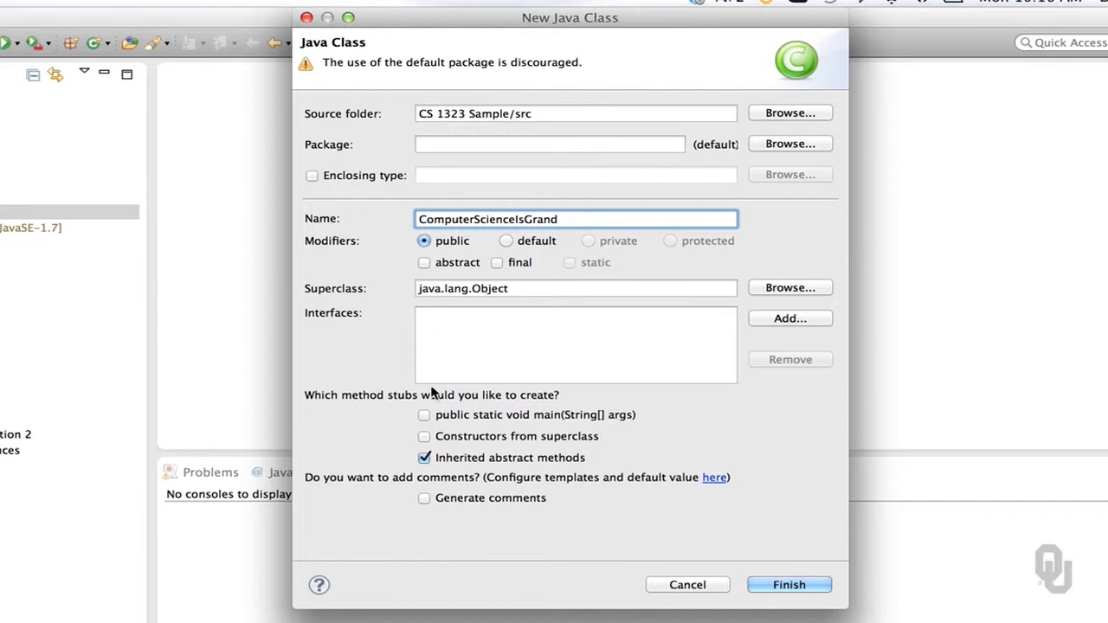
left_click(426, 417)
left_click(799, 596)
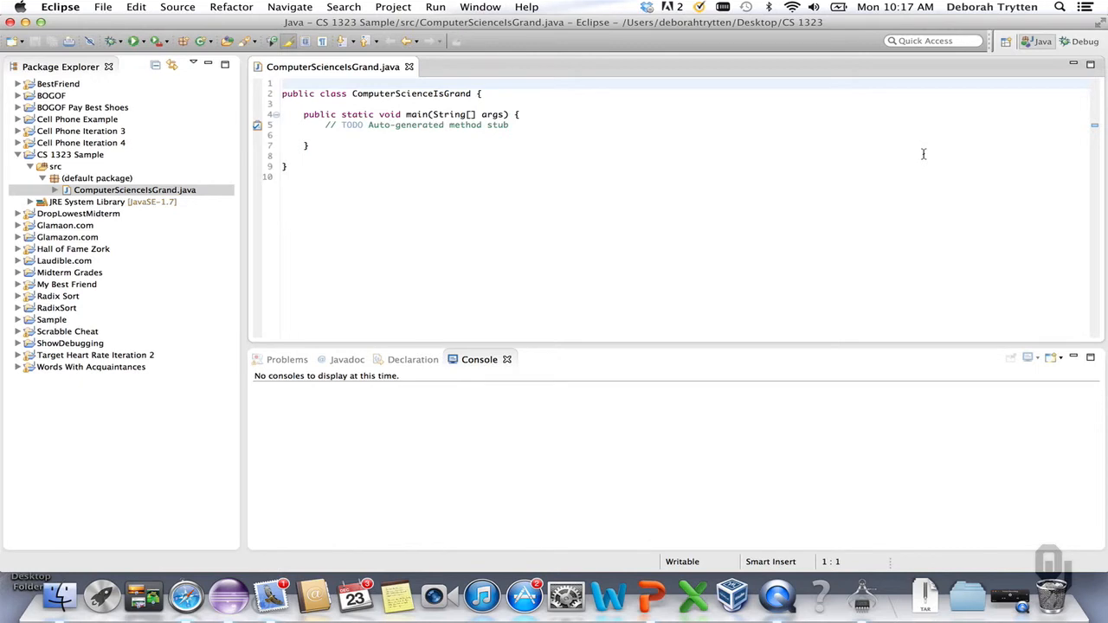
- Move the opening braces of the class and main method onto their own lines and delete the auto-generated TODO comment
left_click(479, 93)
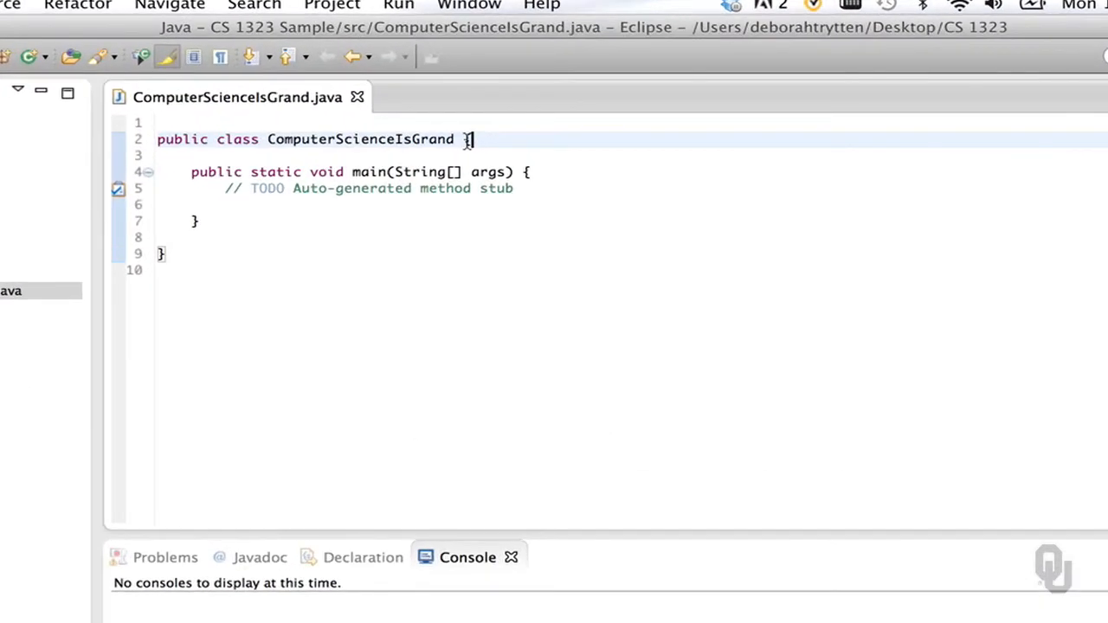
key("Return")
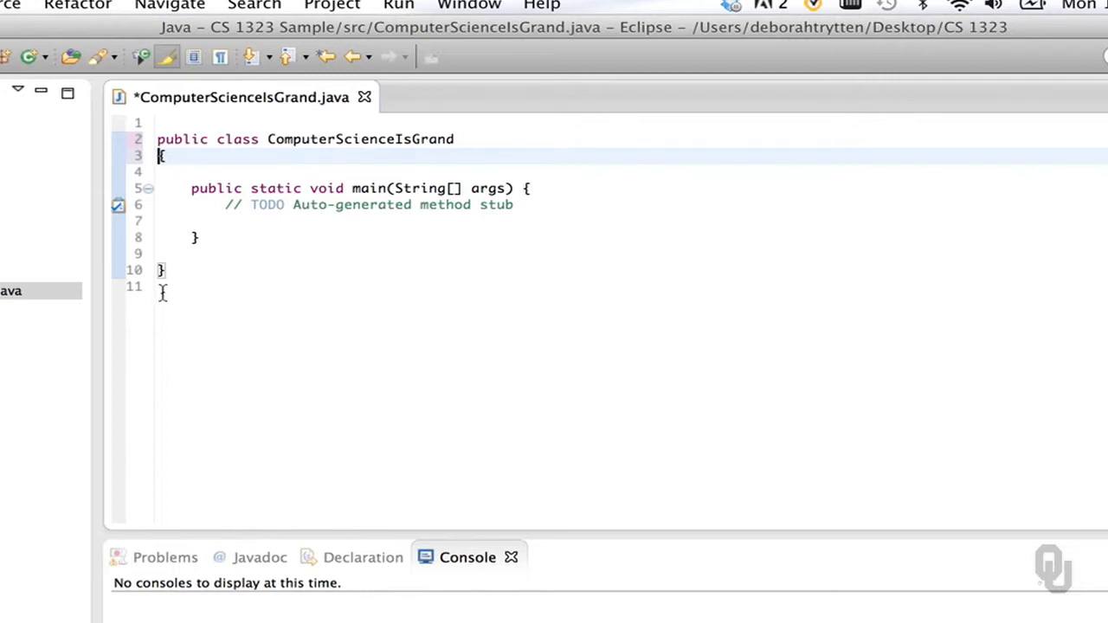
left_click(524, 189)
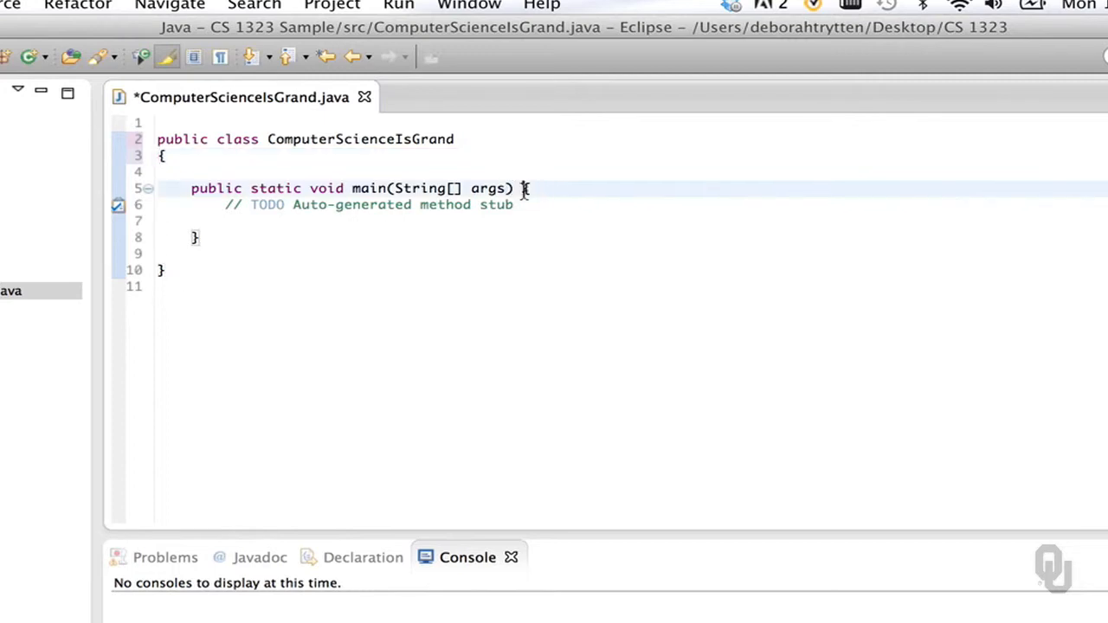
key("Return")
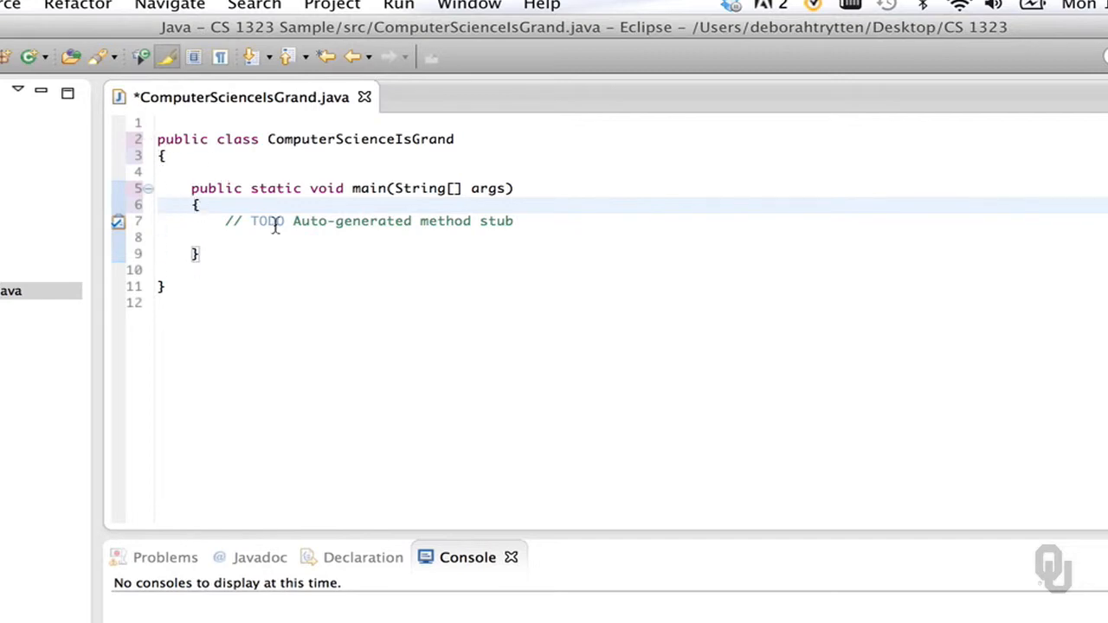
triple_click(304, 221)
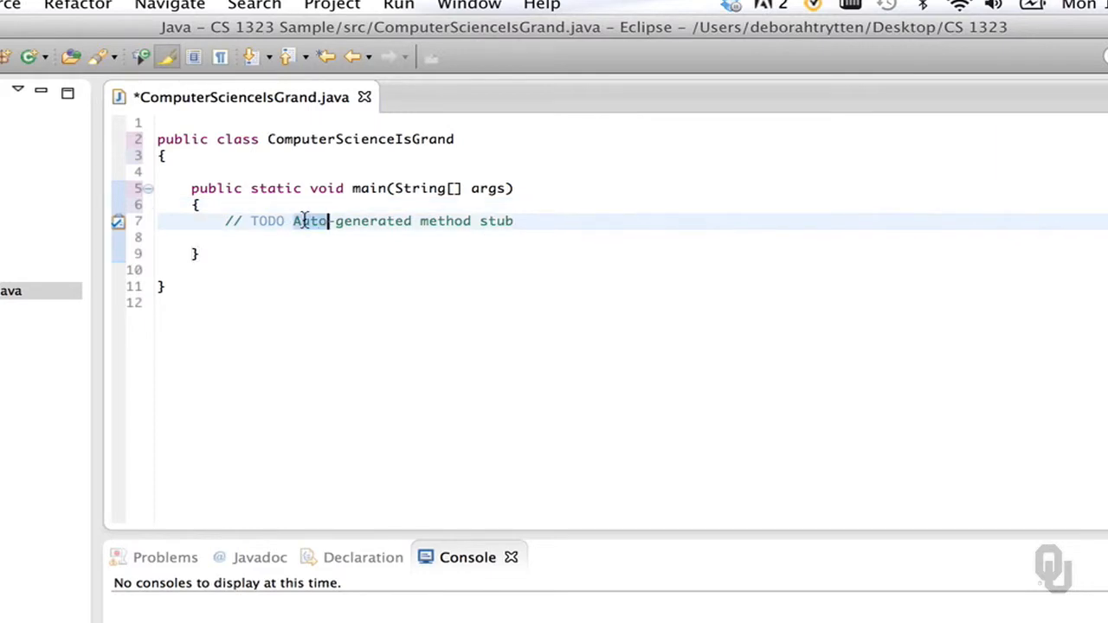
key("BackSpace")
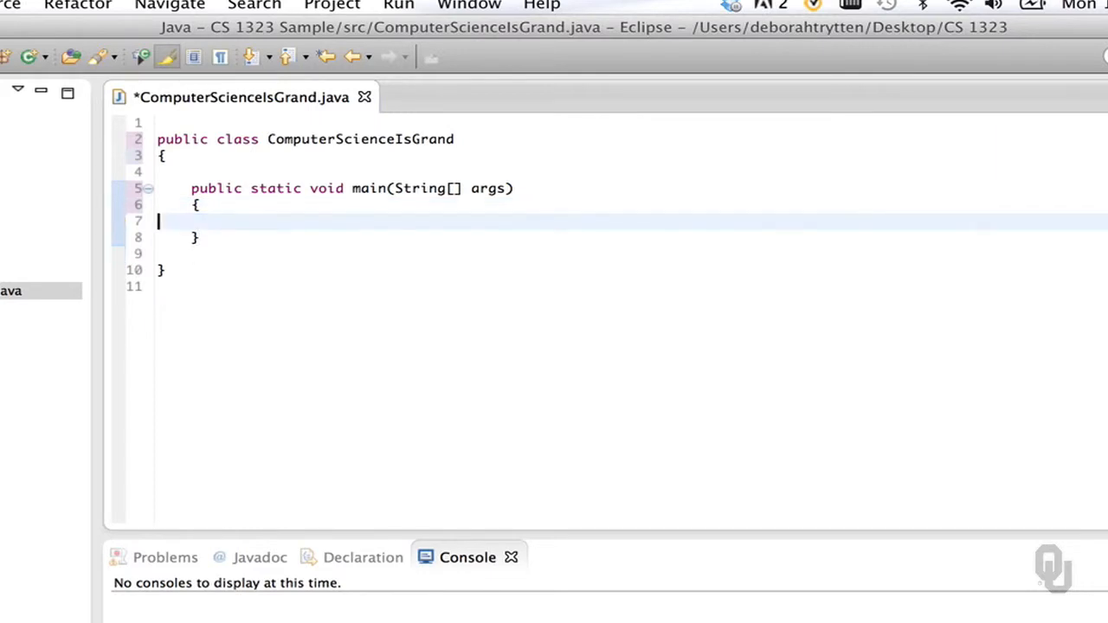